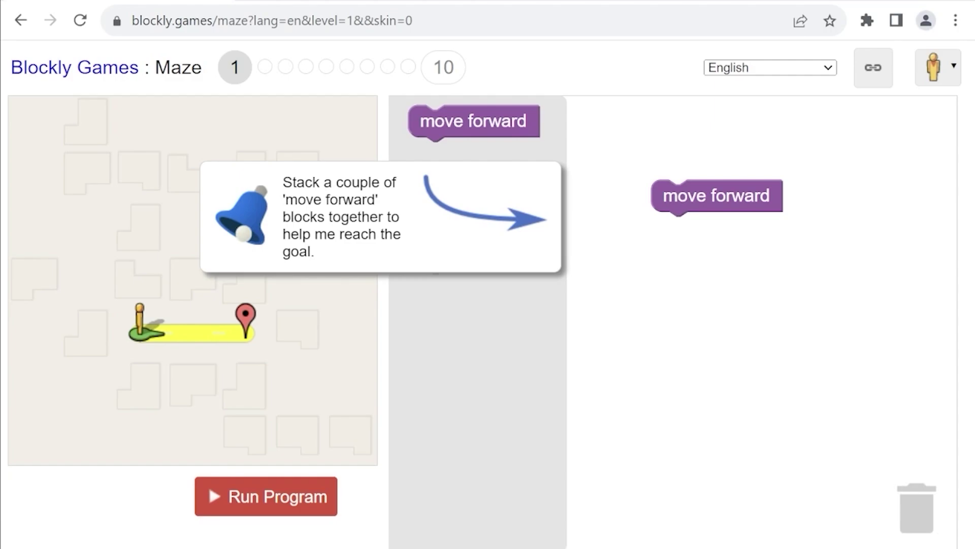
- Test one move forward block, stack a second, run it, and continue to level 2
{"action": "left_click", "coordinate": [473, 120]}
{"action": "left_click", "coordinate": [245, 494]}
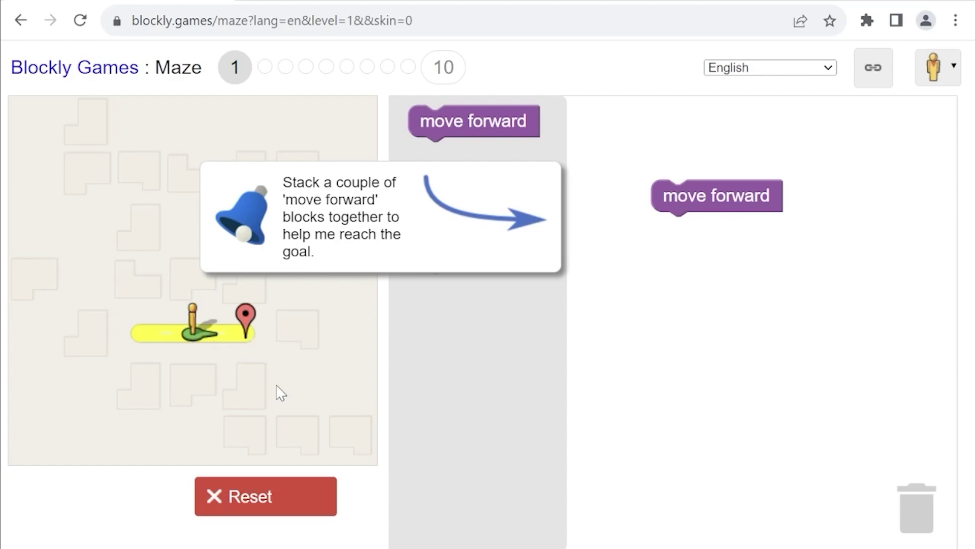
{"action": "mouse_move", "coordinate": [476, 136]}
{"action": "left_mouse_down"}
{"action": "mouse_move", "coordinate": [501, 162]}
{"action": "mouse_move", "coordinate": [735, 243]}
{"action": "left_mouse_up"}
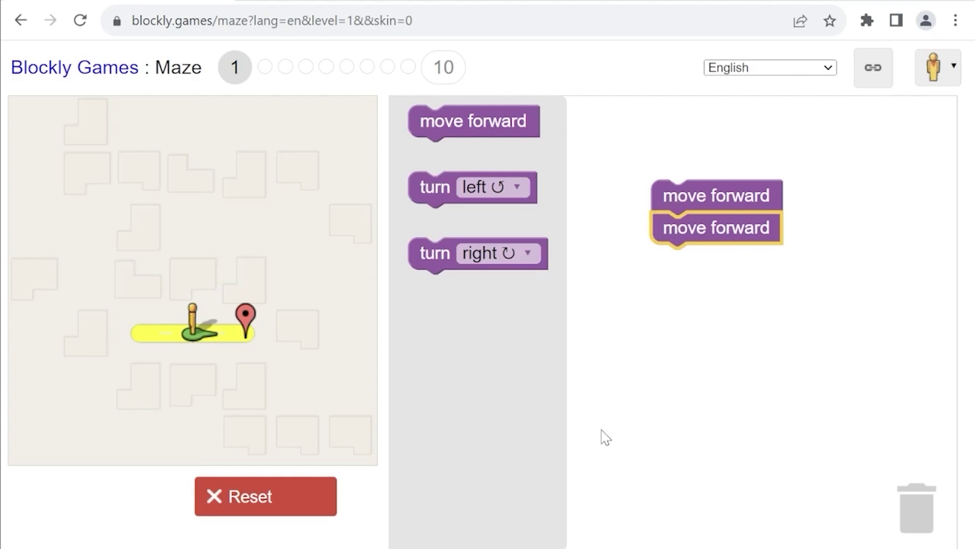
{"action": "left_click", "coordinate": [261, 516]}
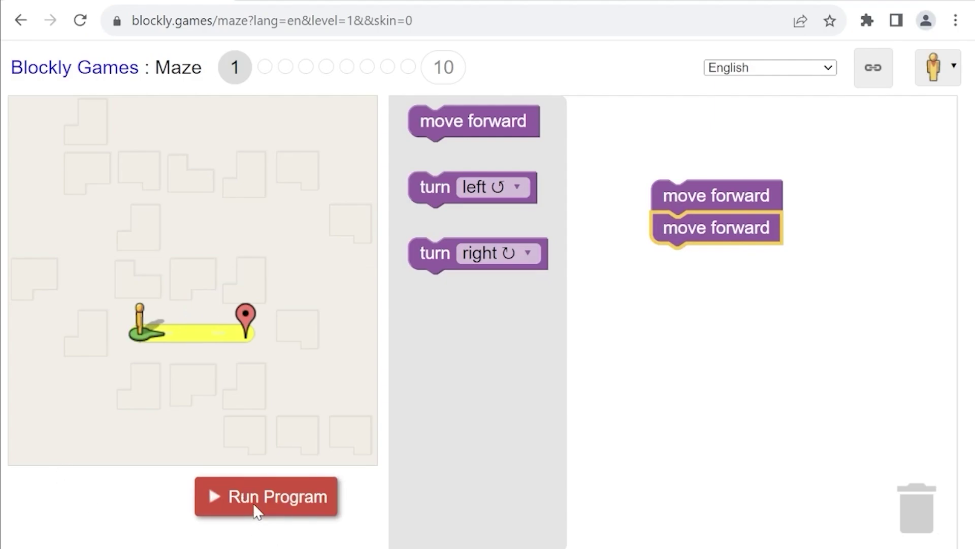
{"action": "left_click", "coordinate": [253, 504]}
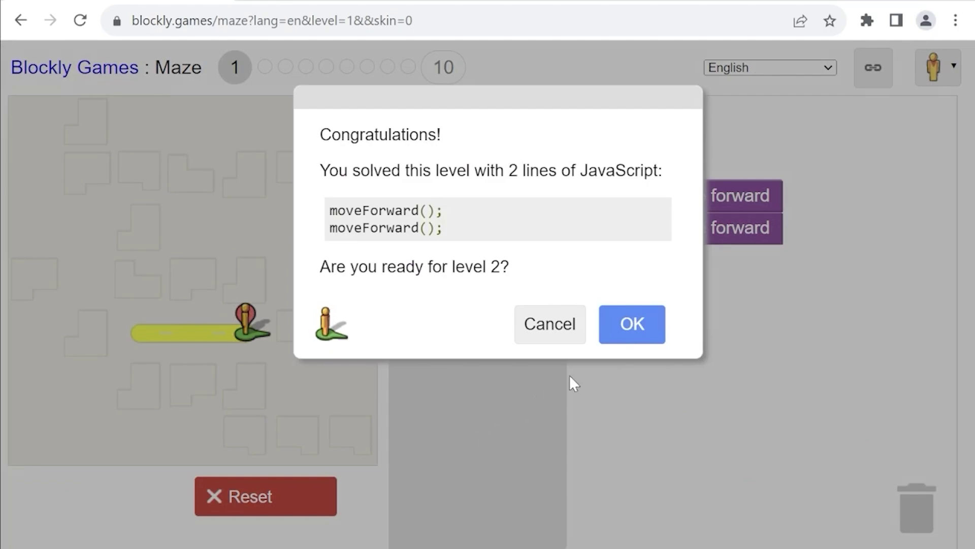
{"action": "left_click", "coordinate": [630, 336]}
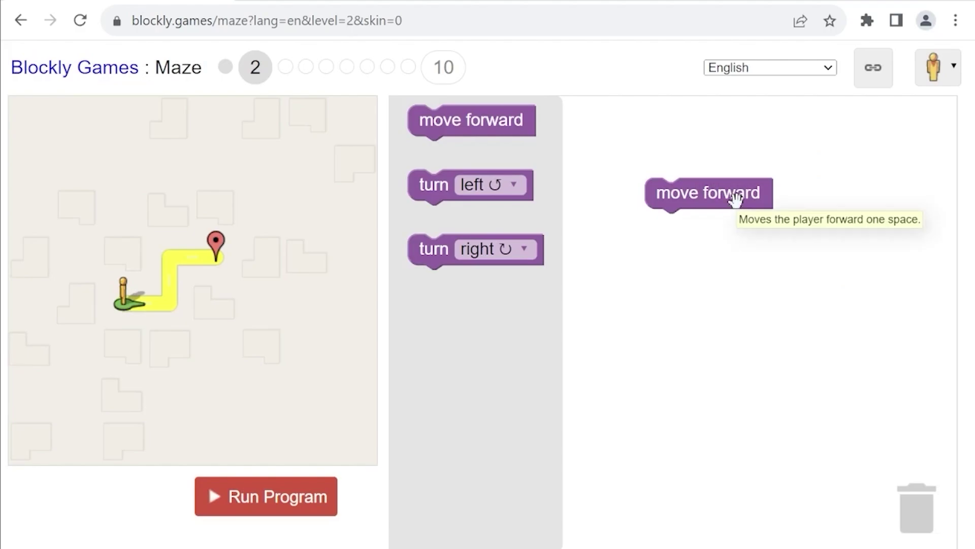
- Attach turn left and turn right under move forward and test the three-block program
{"action": "mouse_move", "coordinate": [442, 185]}
{"action": "left_mouse_down"}
{"action": "mouse_move", "coordinate": [471, 224]}
{"action": "mouse_move", "coordinate": [675, 238]}
{"action": "left_mouse_up"}
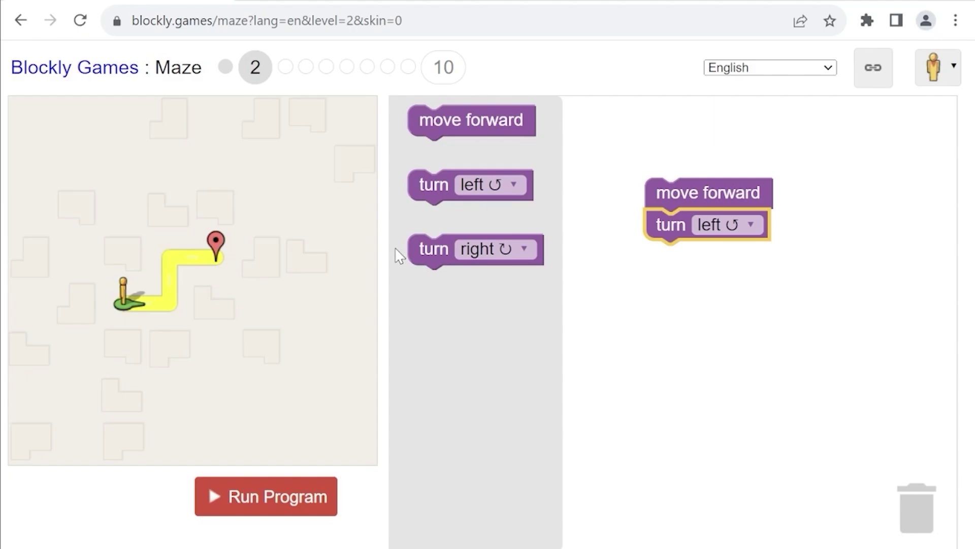
{"action": "left_click_drag", "start_coordinate": [431, 248], "coordinate": [670, 281]}
{"action": "left_click", "coordinate": [282, 492]}
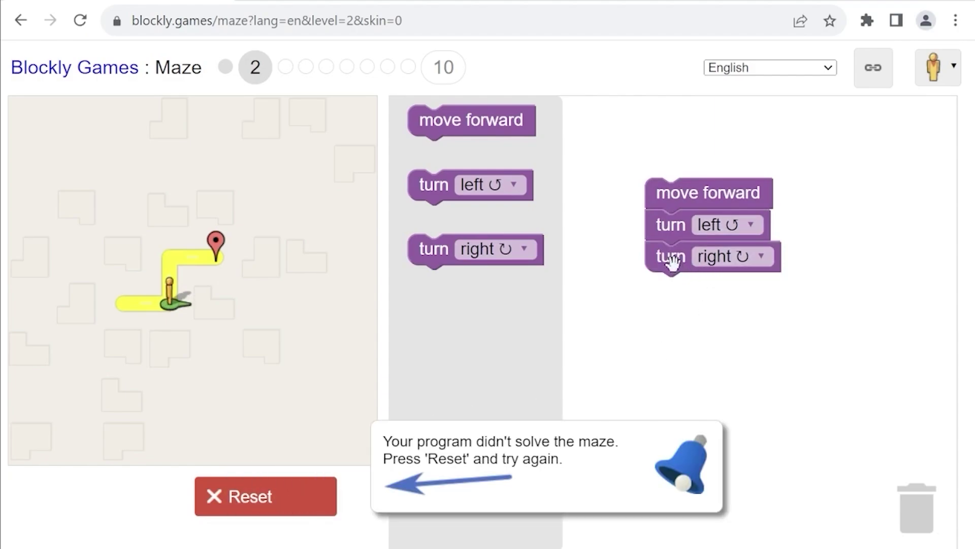
- Rebuild the stack as forward, left, forward, right, forward, run it, and continue
{"action": "left_click_drag", "start_coordinate": [670, 259], "coordinate": [679, 323]}
{"action": "left_click", "coordinate": [475, 120]}
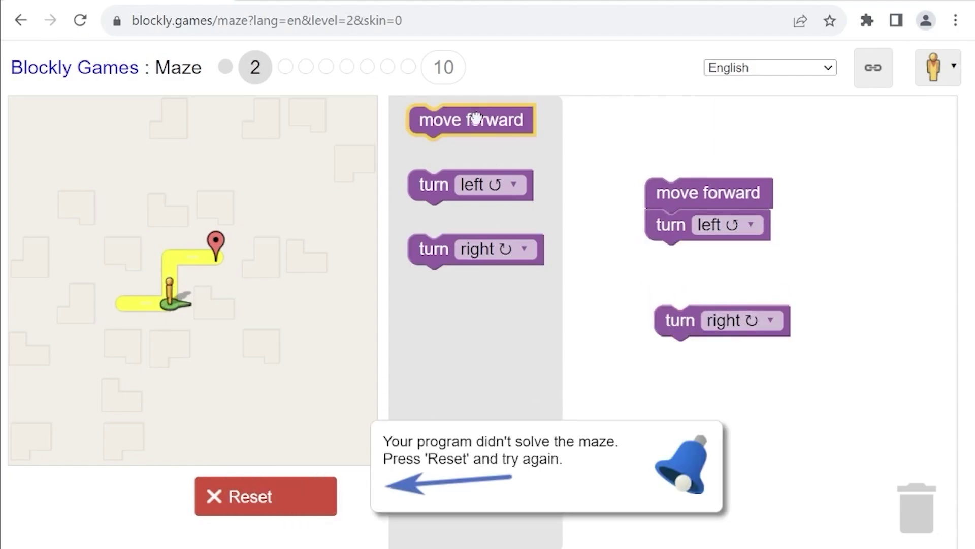
{"action": "left_click_drag", "start_coordinate": [474, 120], "coordinate": [710, 258]}
{"action": "left_click_drag", "start_coordinate": [679, 320], "coordinate": [664, 298]}
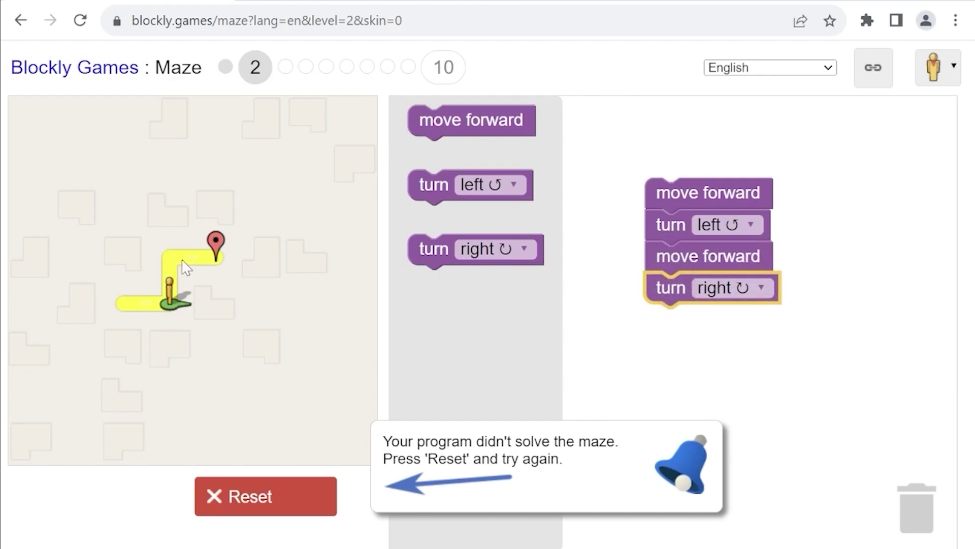
{"action": "left_click_drag", "start_coordinate": [492, 122], "coordinate": [722, 330]}
{"action": "left_click", "coordinate": [287, 489]}
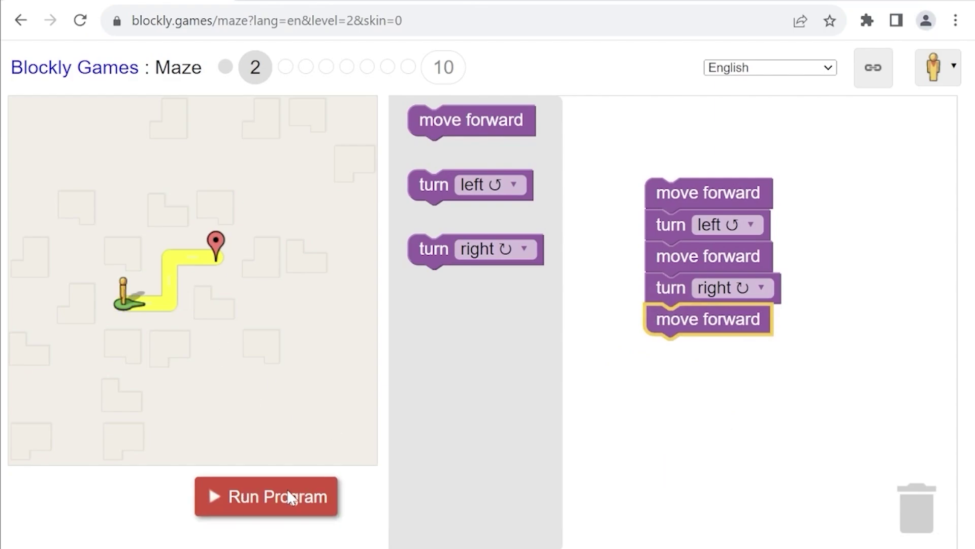
{"action": "left_click", "coordinate": [258, 513]}
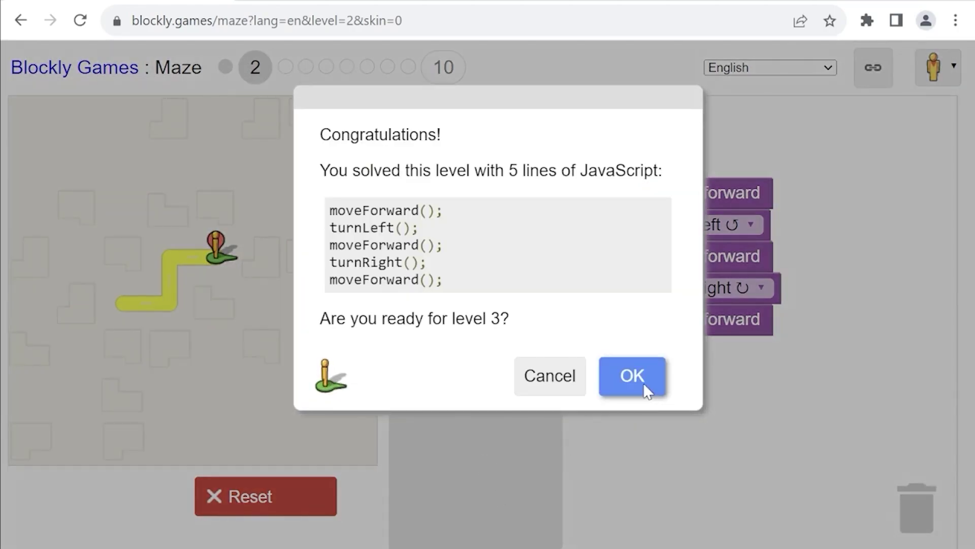
{"action": "left_click", "coordinate": [643, 383]}
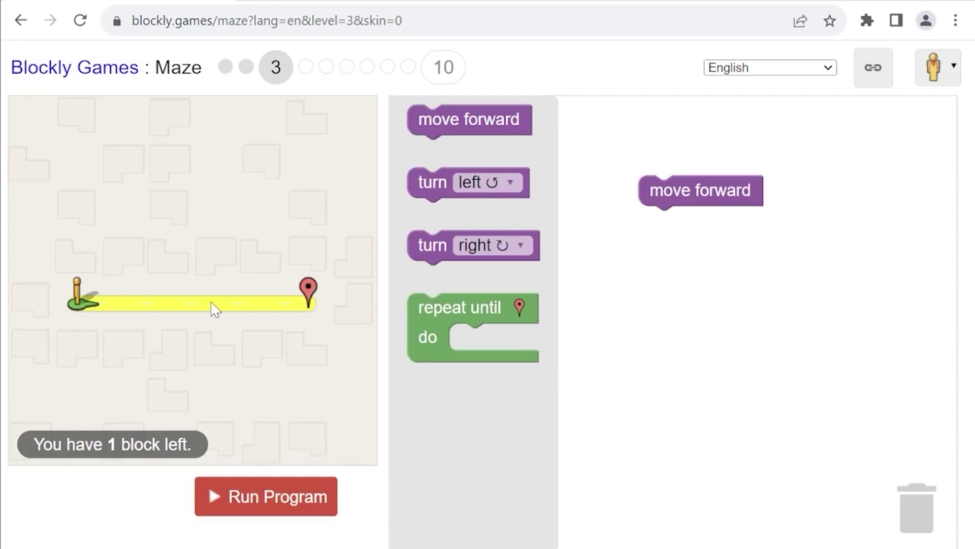
- Drop the extra move forward, wrap move forward in a repeat until loop, and run it
{"action": "left_click_drag", "start_coordinate": [516, 120], "coordinate": [717, 229]}
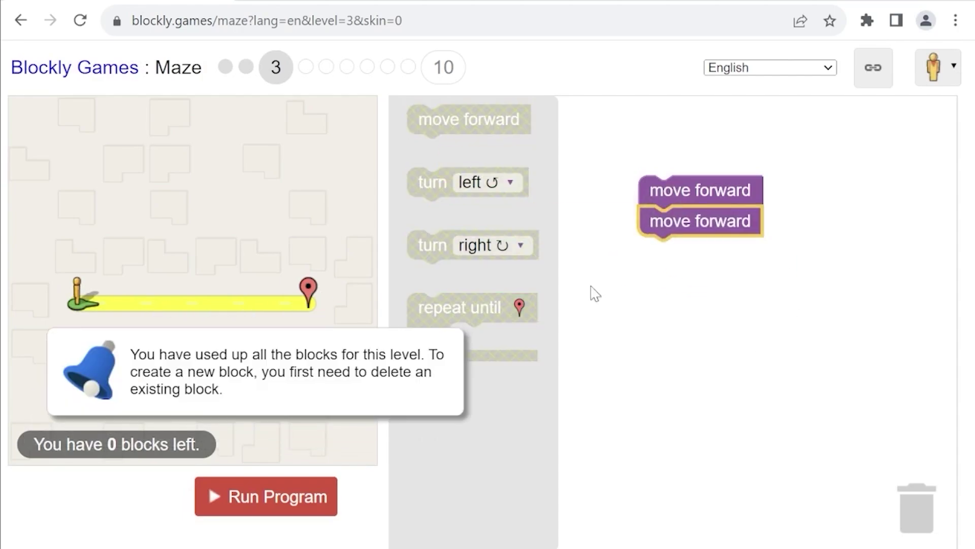
{"action": "left_click_drag", "start_coordinate": [723, 225], "coordinate": [488, 137]}
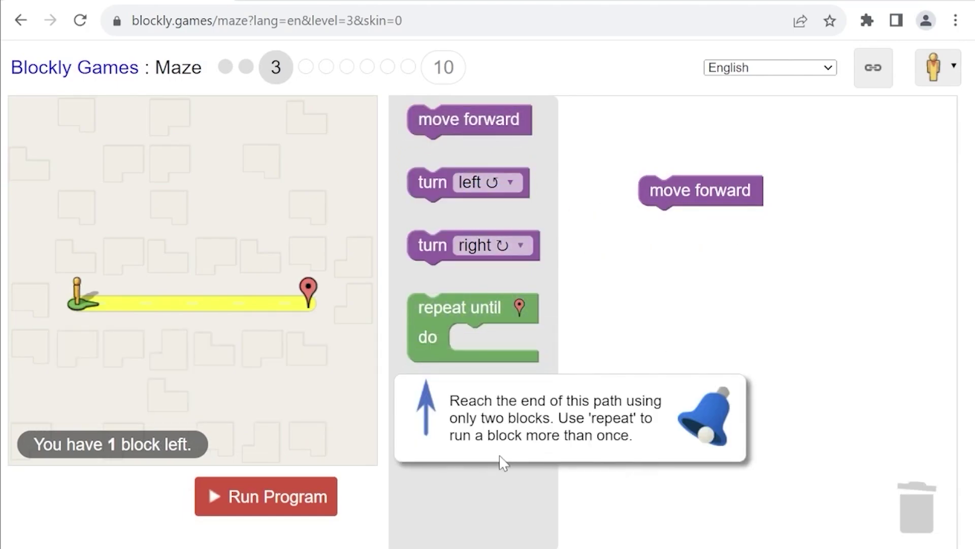
{"action": "left_click", "coordinate": [424, 332]}
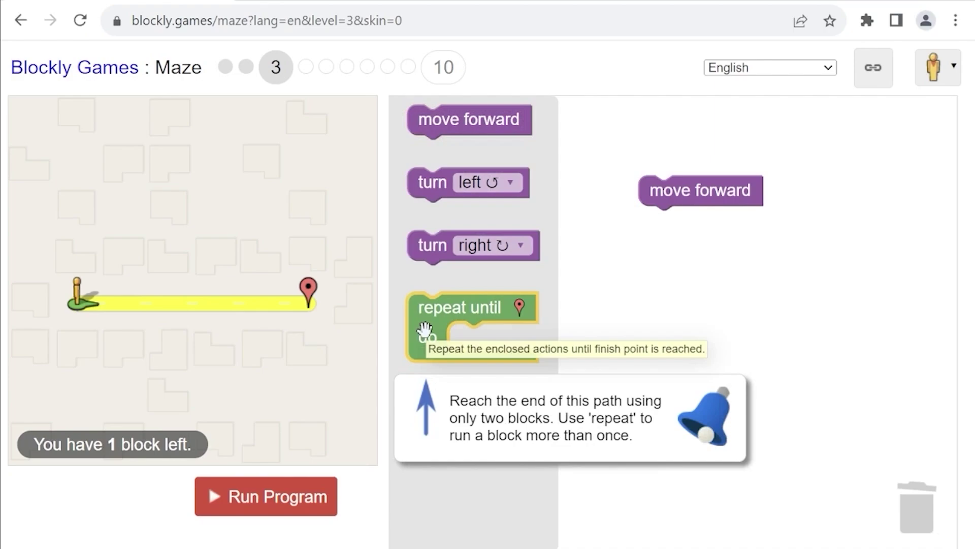
{"action": "left_click_drag", "start_coordinate": [425, 332], "coordinate": [606, 195]}
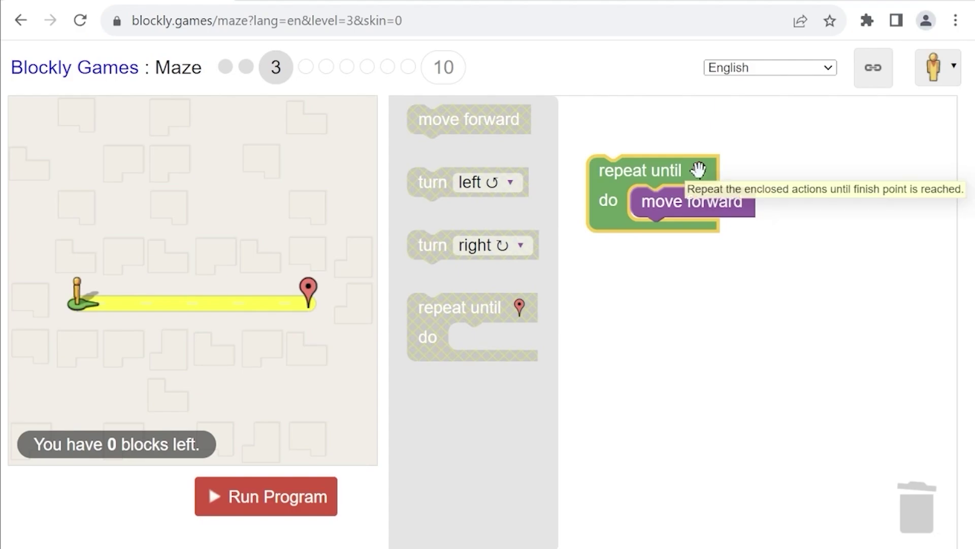
{"action": "left_click", "coordinate": [259, 497]}
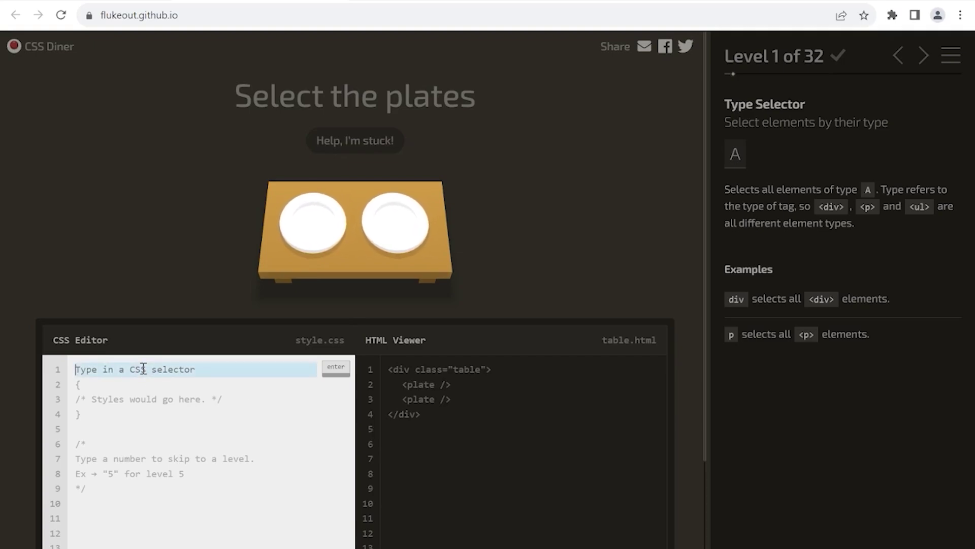
{"action": "type", "text": "plate"}
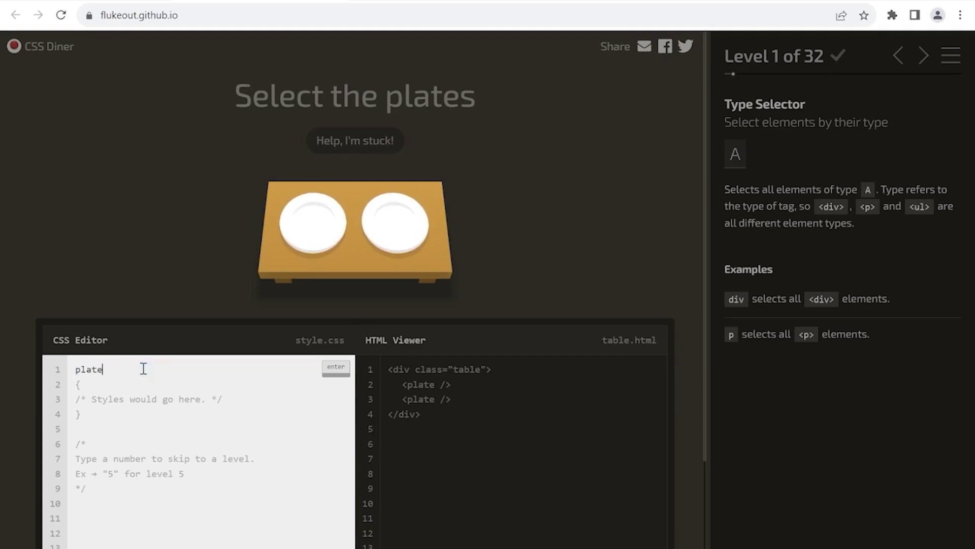
- Submit the selector 'plate' to pass level 1
{"action": "key", "text": "Return"}
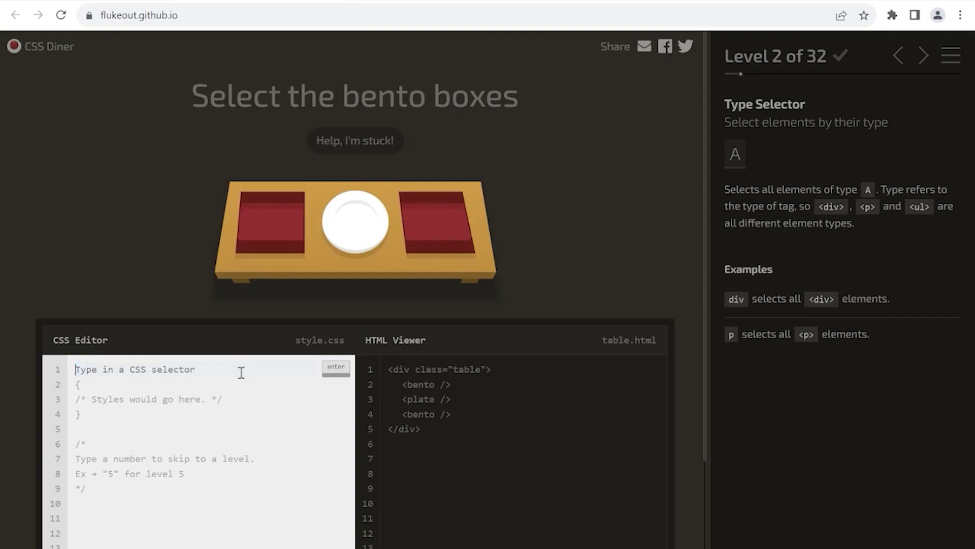
{"action": "type", "text": "bent"}
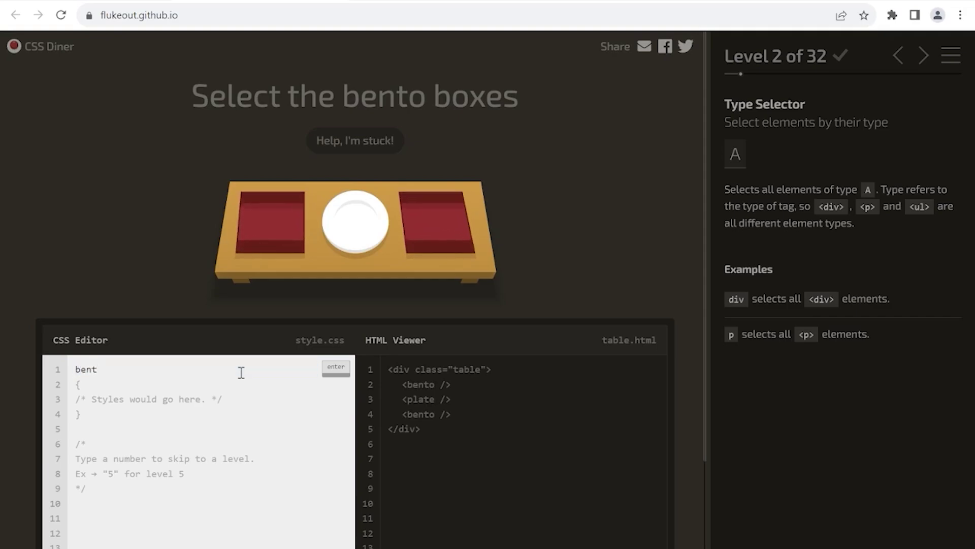
{"action": "type", "text": "o"}
- Submit the selector 'bento' to pass level 2
{"action": "left_click", "coordinate": [333, 370]}
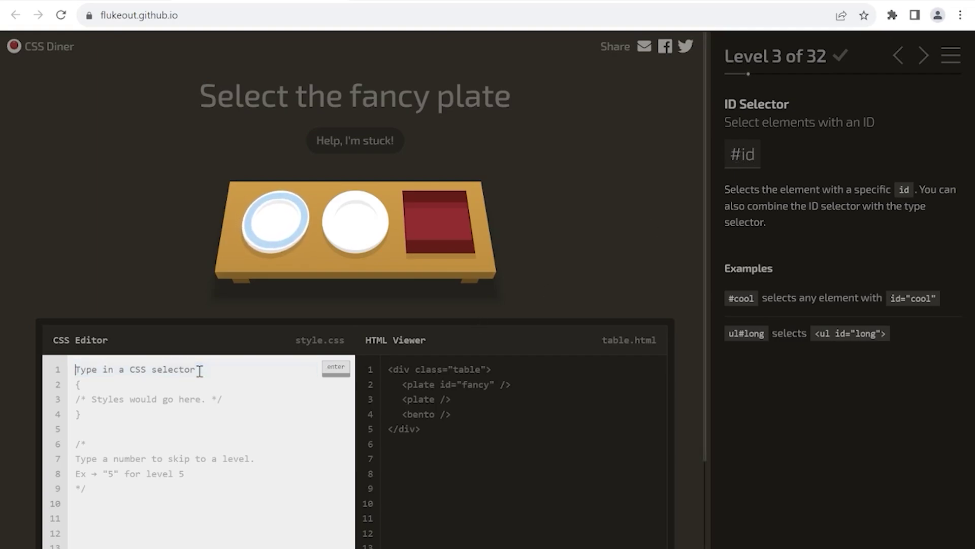
{"action": "type", "text": "#fancy"}
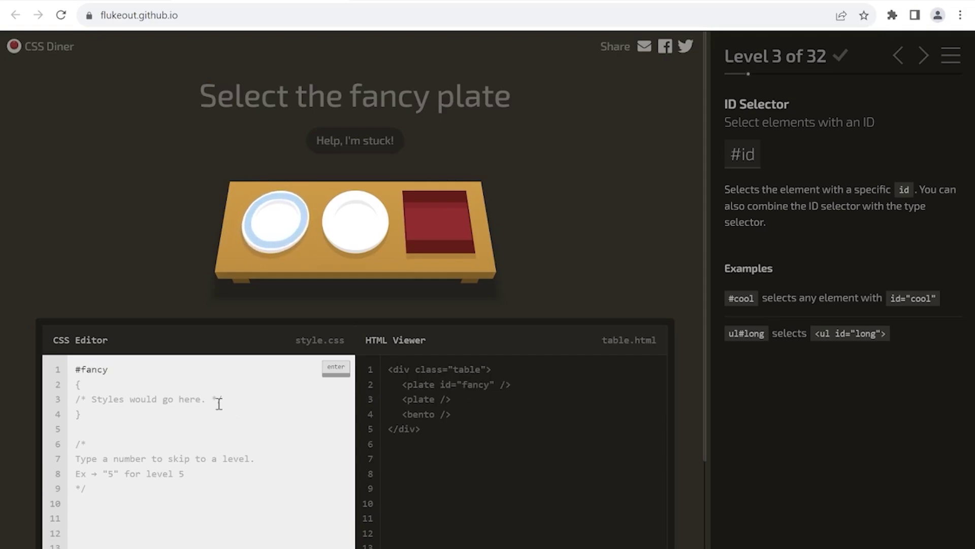
- Submit the id selector '#fancy' to pick the fancy plate
{"action": "left_click", "coordinate": [329, 372]}
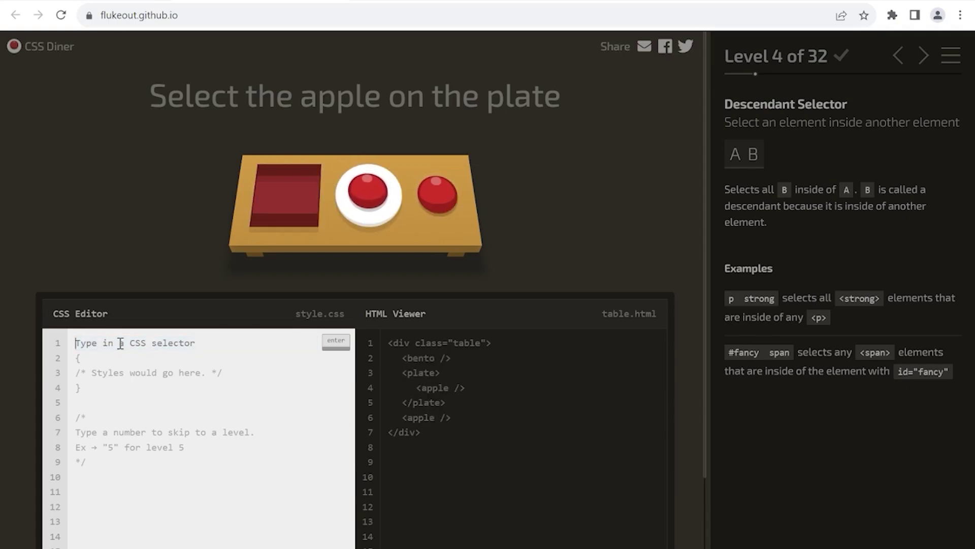
{"action": "type", "text": "apple"}
- Try 'apple', then correct it to the descendant selector 'plate apple' and submit
{"action": "left_click", "coordinate": [339, 353]}
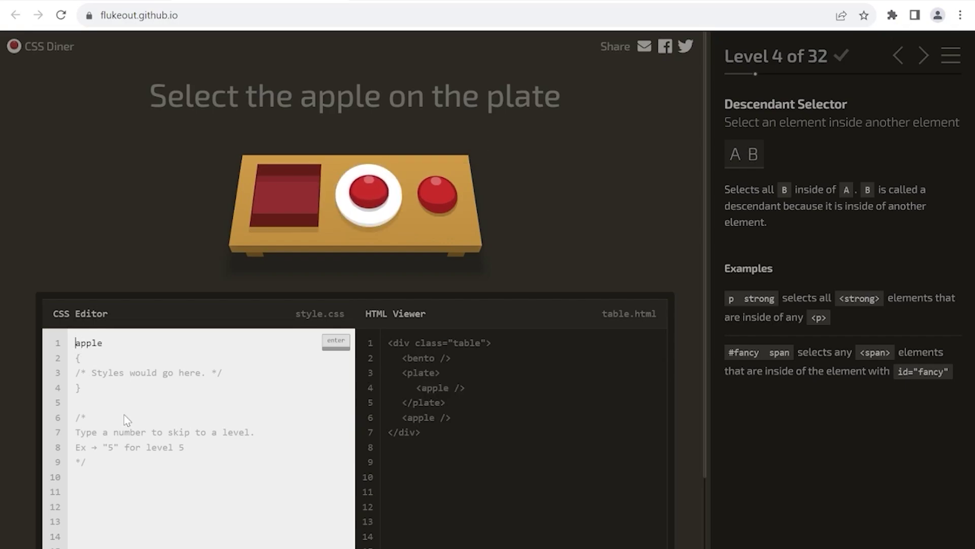
{"action": "key", "text": "Left"}
{"action": "type", "text": "pla"}
{"action": "type", "text": "te"}
{"action": "left_click", "coordinate": [336, 343]}
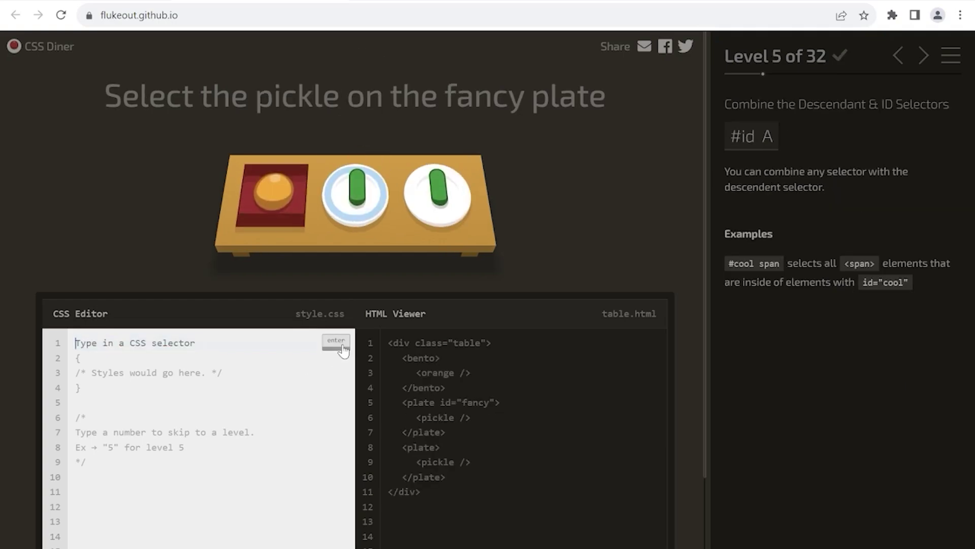